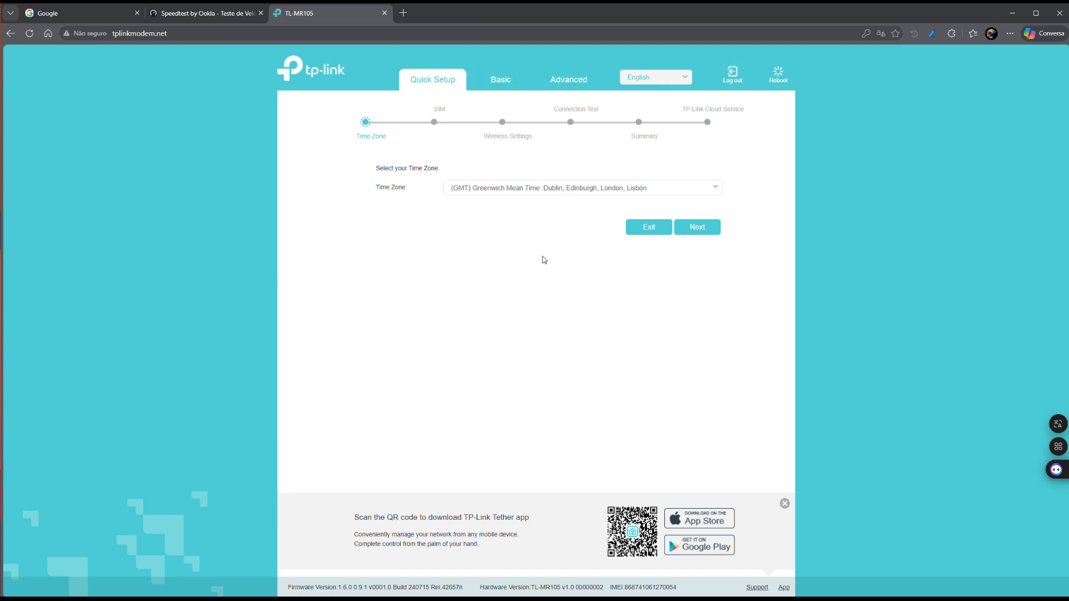
# Open the router's advanced Internet (WAN interface) settings and start a new dial-up profile
pyautogui.click(567, 81)
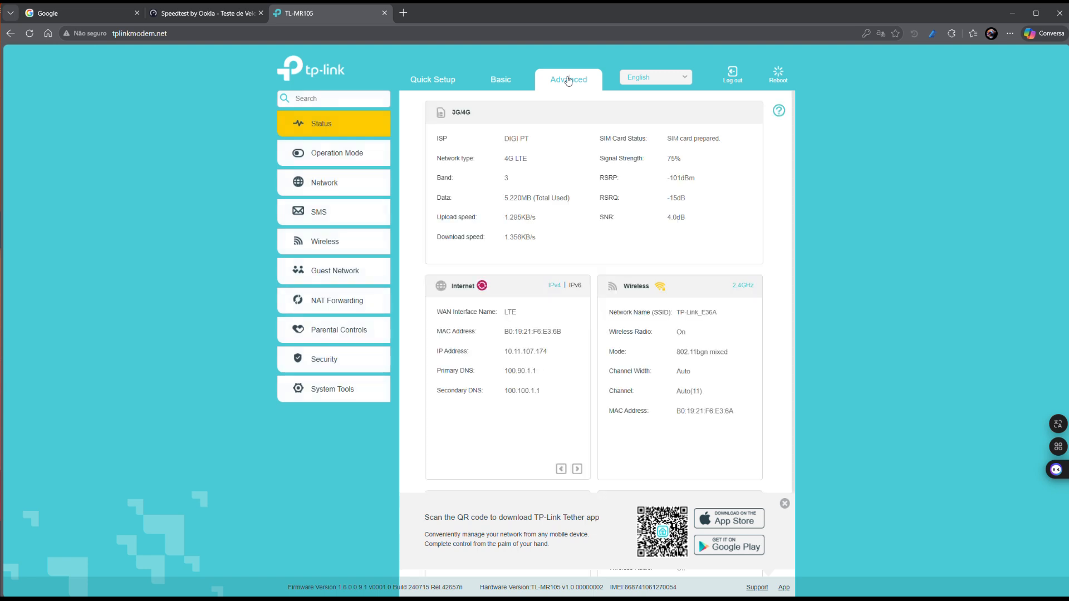
pyautogui.click(328, 183)
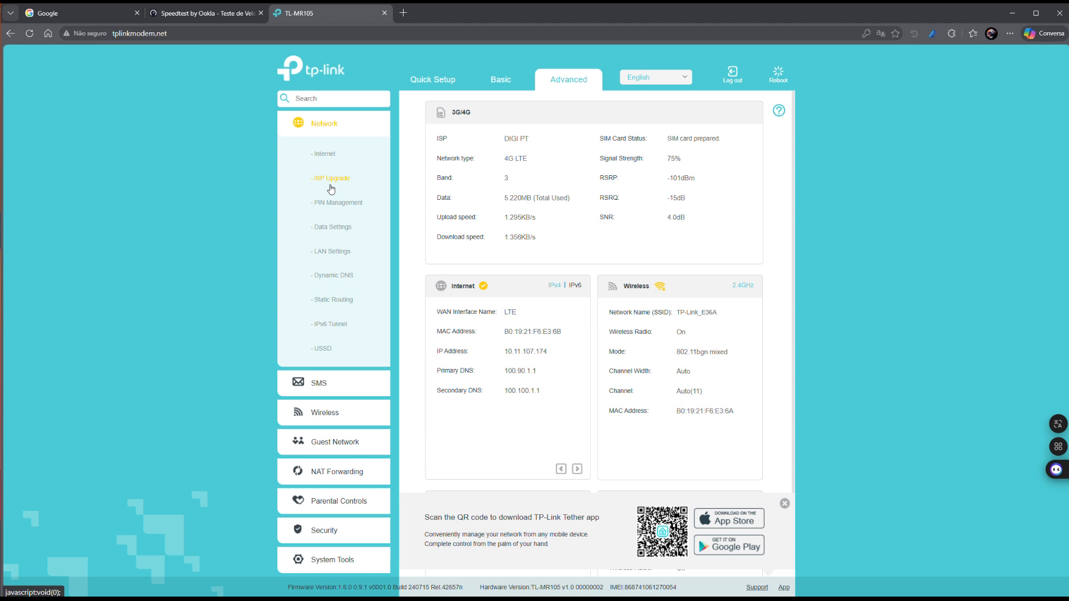
pyautogui.click(333, 158)
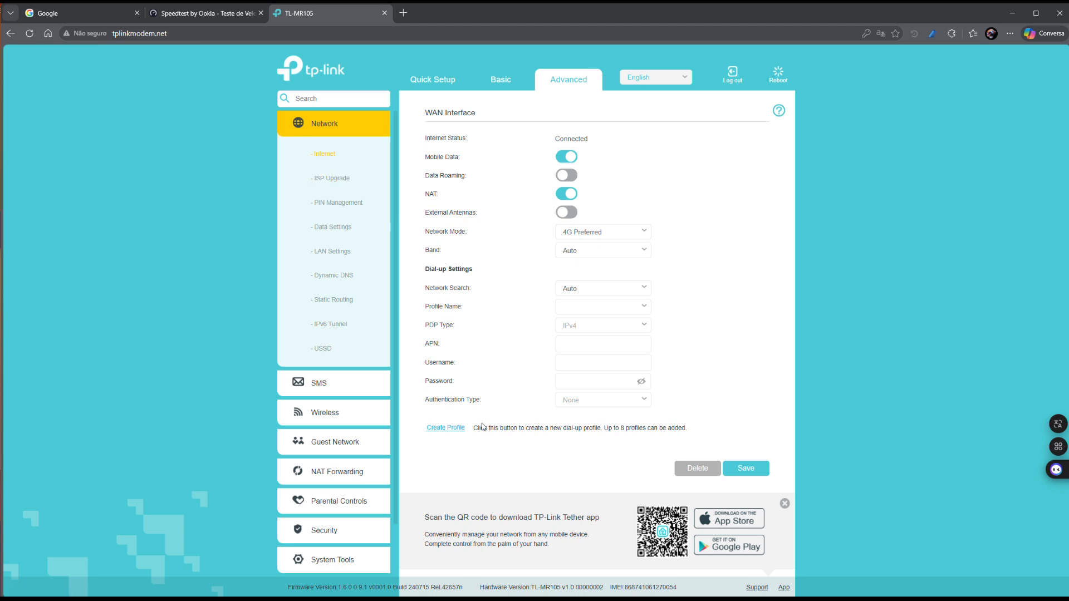
pyautogui.click(446, 430)
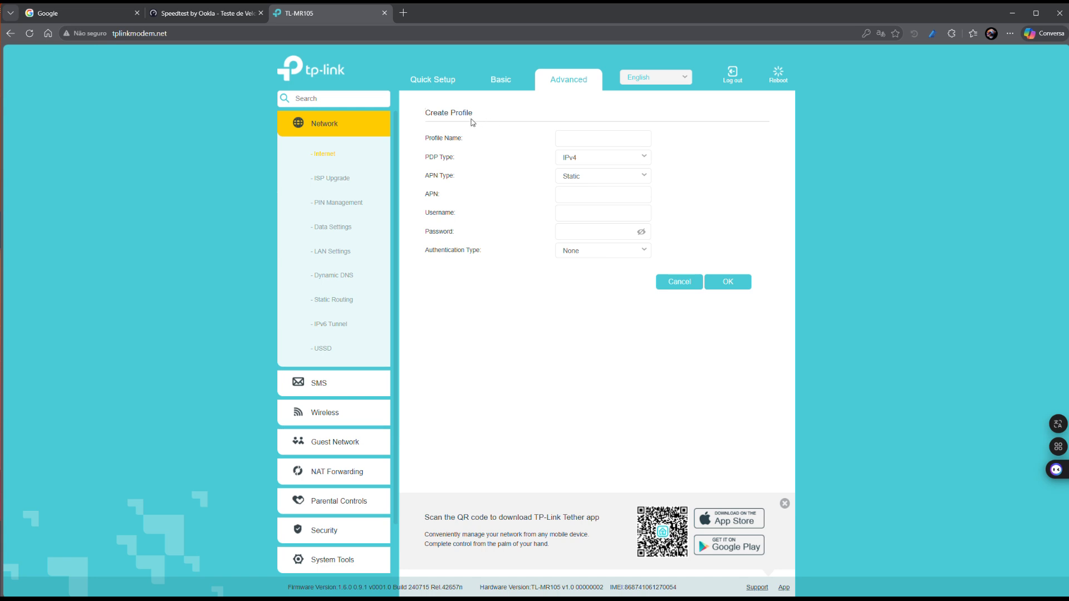
# Create the dial-up profile "internet" with PDP type IPv4 & IPv6, APN "internet" and authentication type None
pyautogui.click(495, 143)
pyautogui.click(581, 195)
pyautogui.click(601, 234)
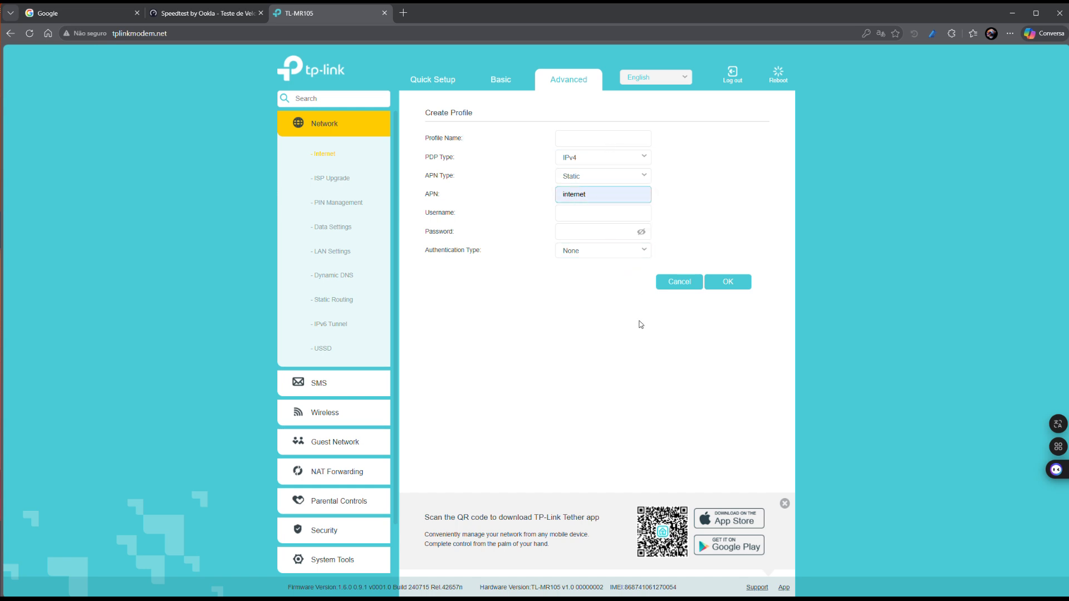
pyautogui.click(601, 140)
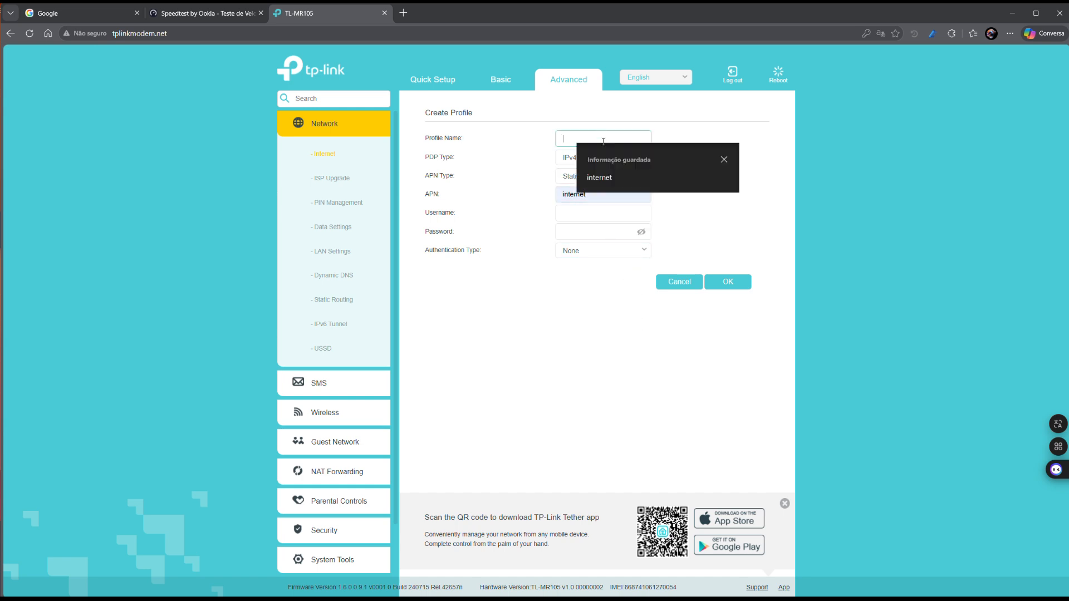
pyautogui.click(598, 177)
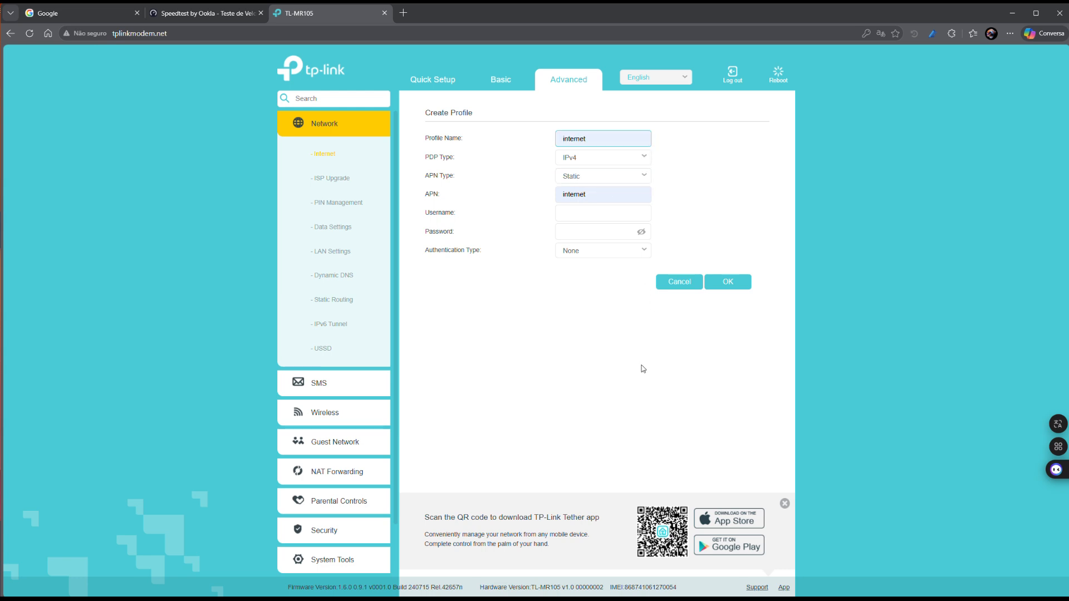
pyautogui.click(629, 252)
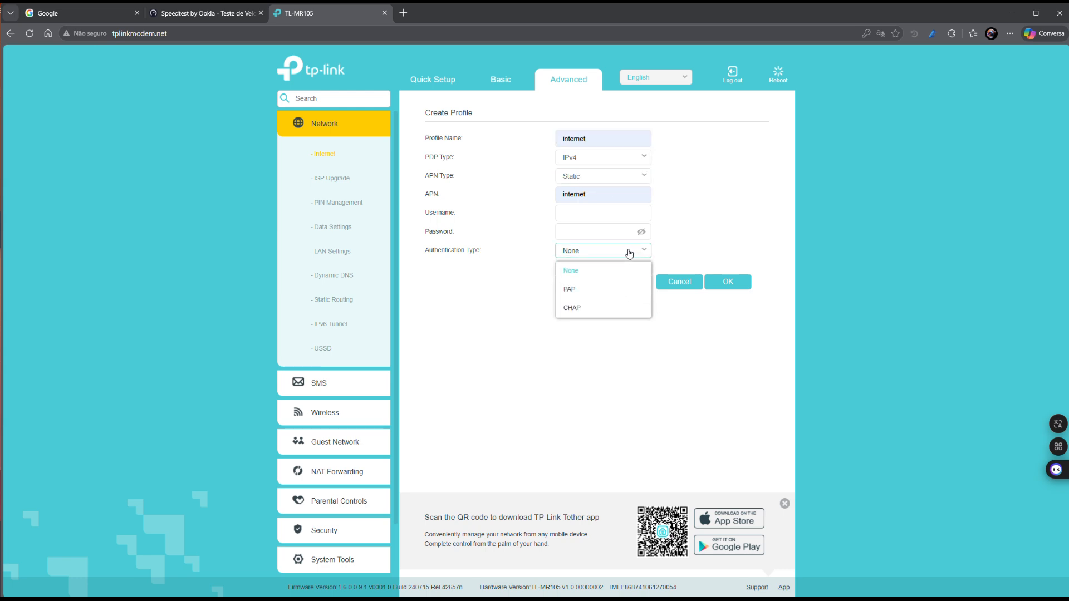
pyautogui.click(628, 252)
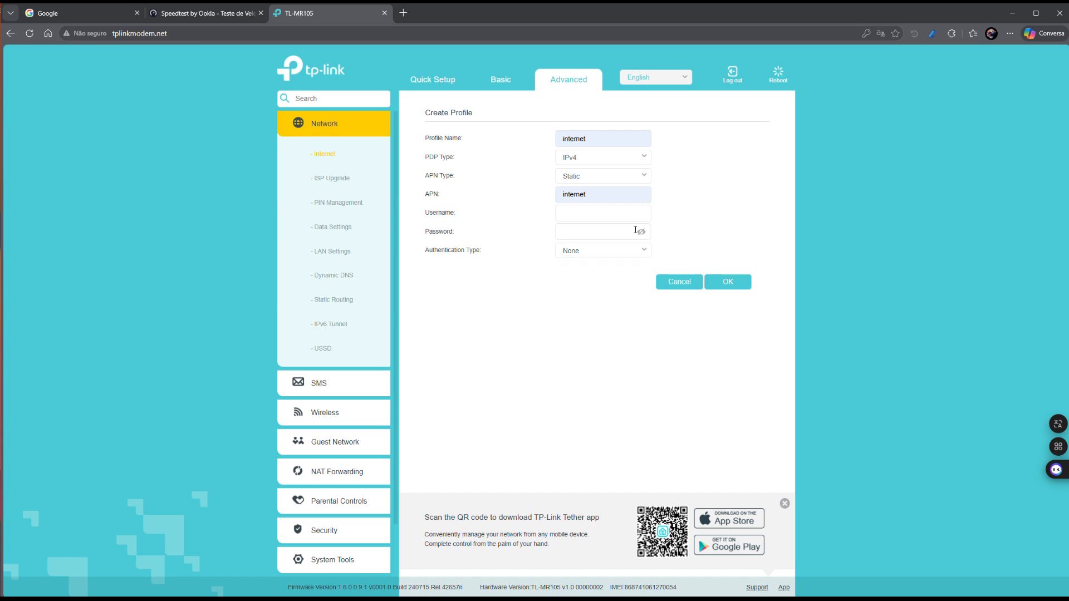
pyautogui.click(641, 163)
pyautogui.click(596, 211)
pyautogui.click(734, 284)
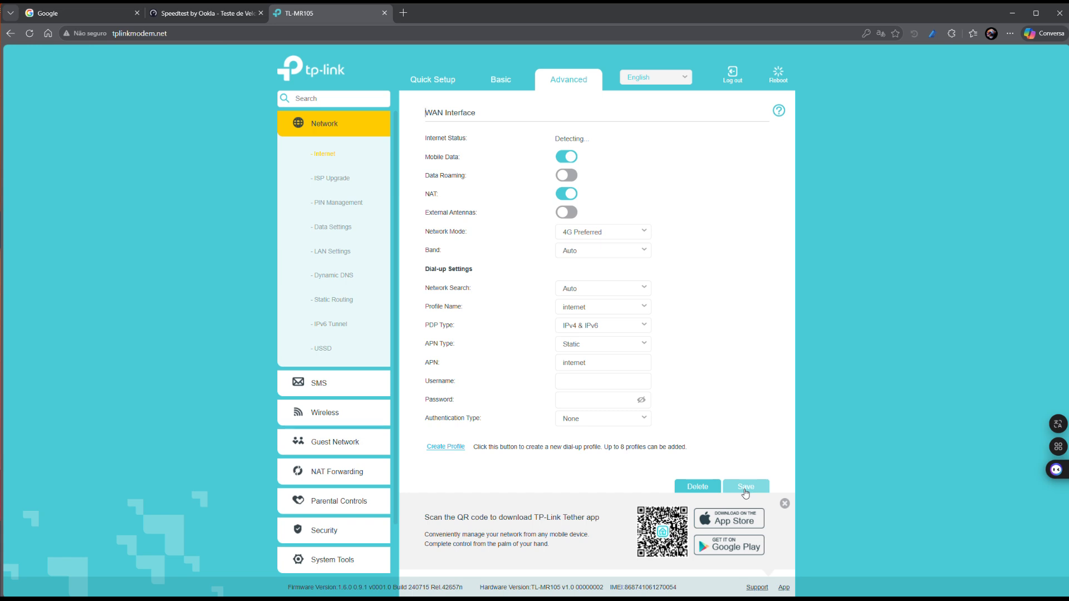
# Set the WAN interface's network mode to 4G Only and save the settings
pyautogui.click(592, 295)
pyautogui.click(571, 306)
pyautogui.click(638, 238)
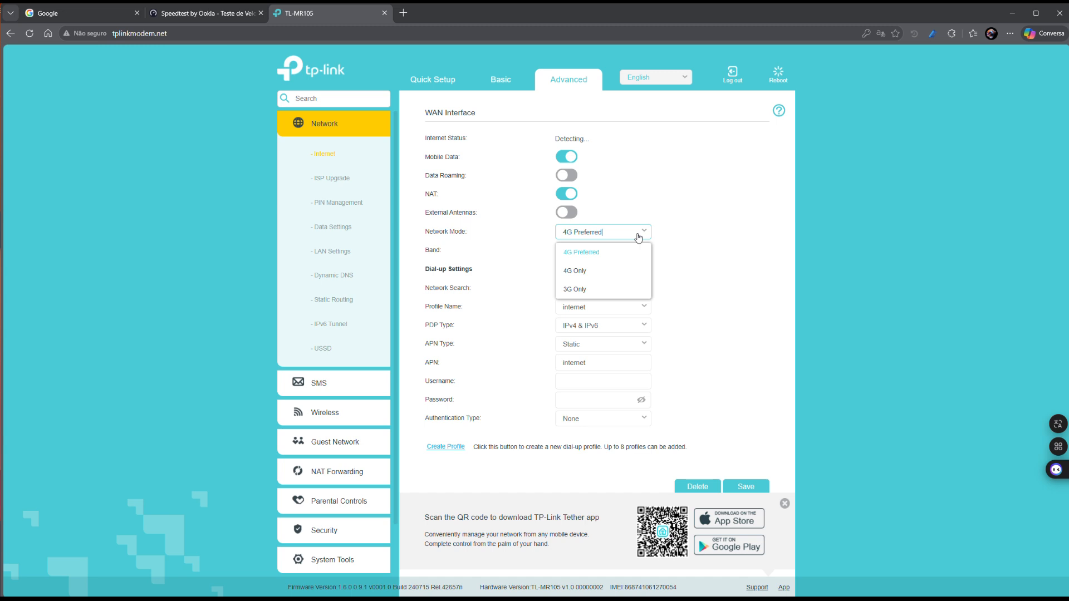
pyautogui.click(587, 273)
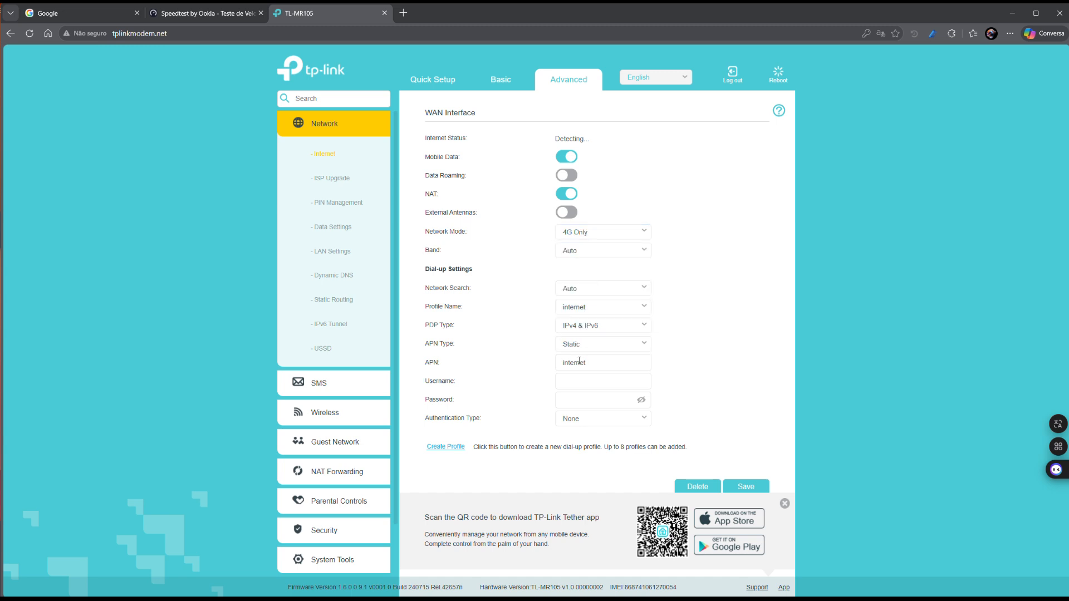
pyautogui.click(748, 487)
# Dismiss the Tether app banner and enlarge the browser page zoom to 125%
pyautogui.click(785, 503)
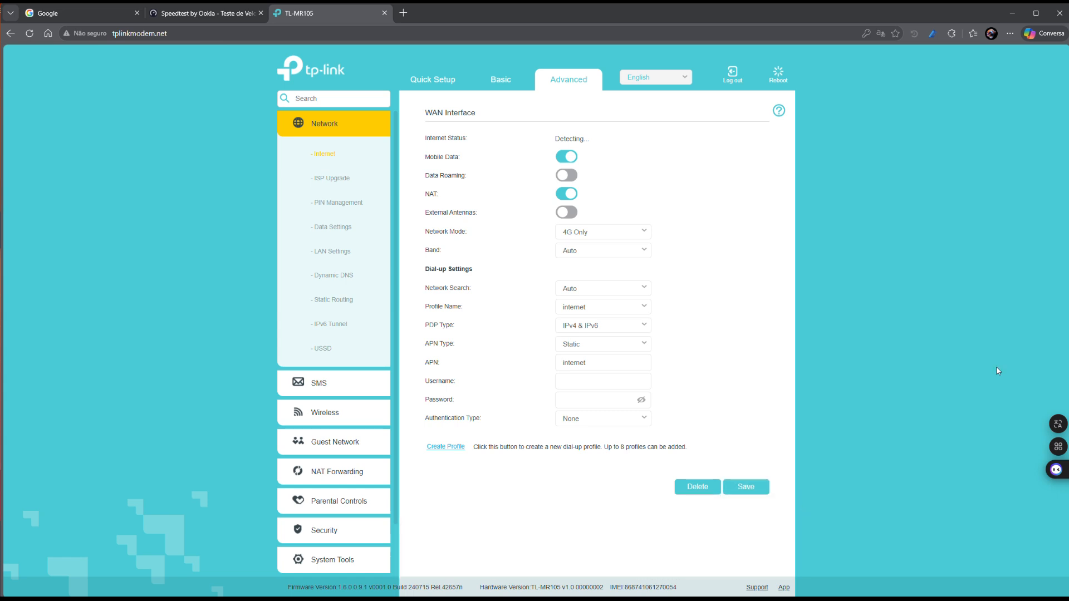
pyautogui.click(1010, 33)
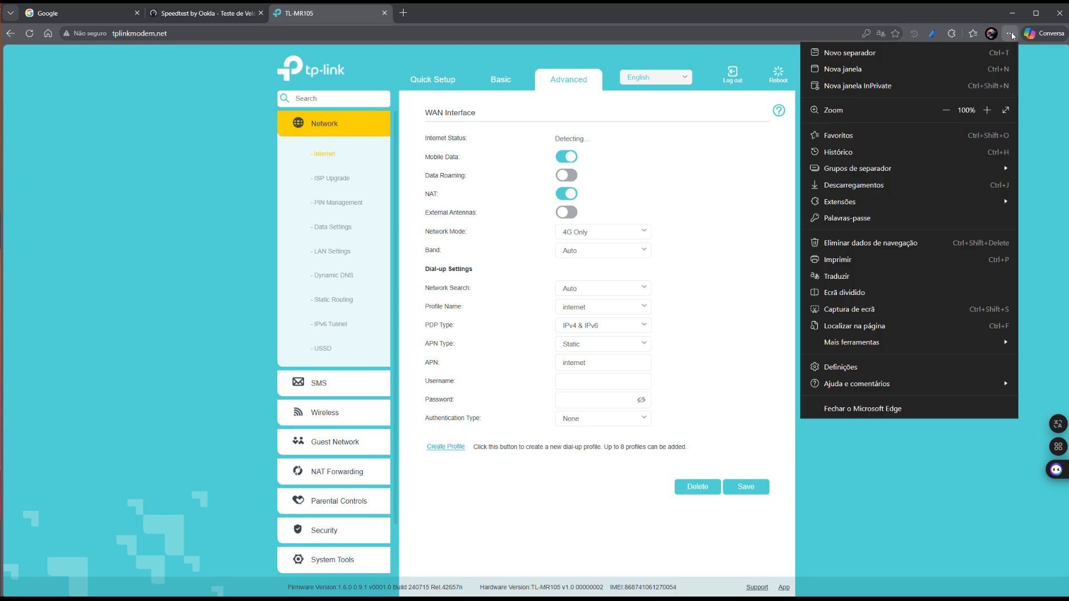
pyautogui.click(986, 110)
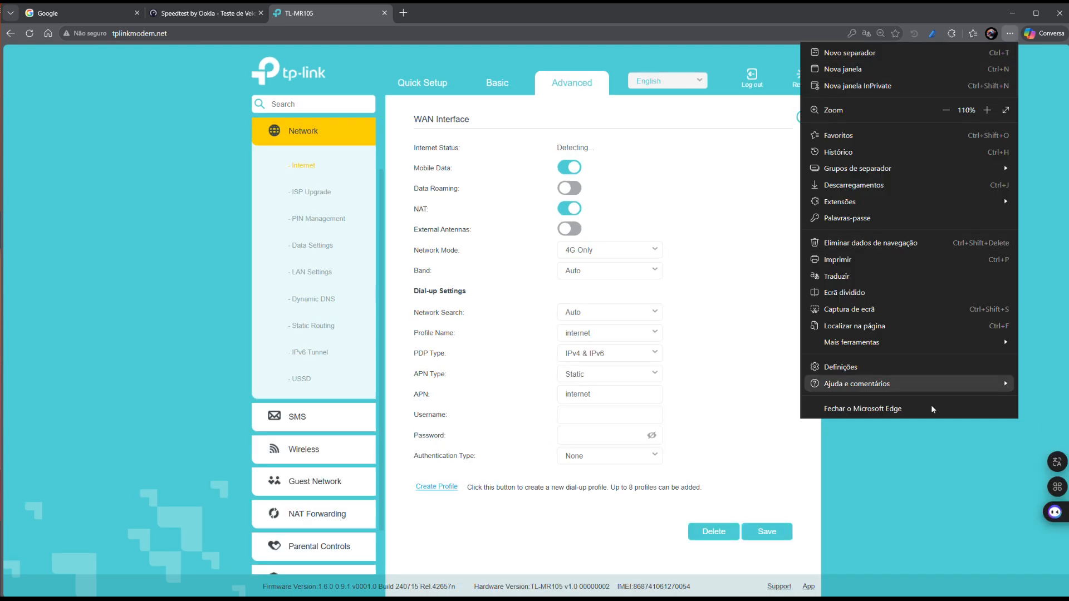
pyautogui.click(916, 497)
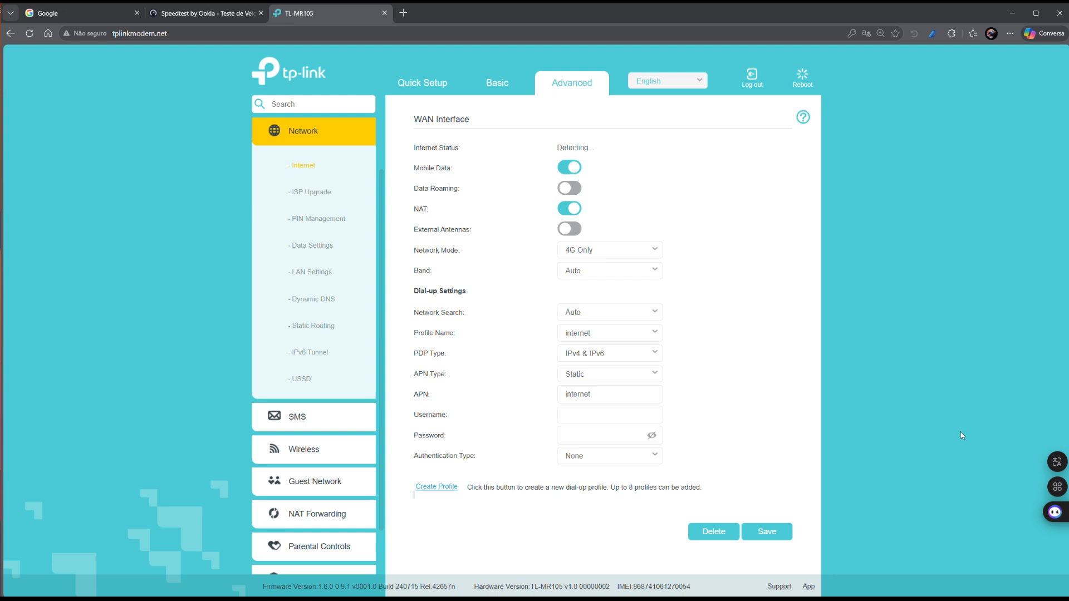
pyautogui.click(1009, 34)
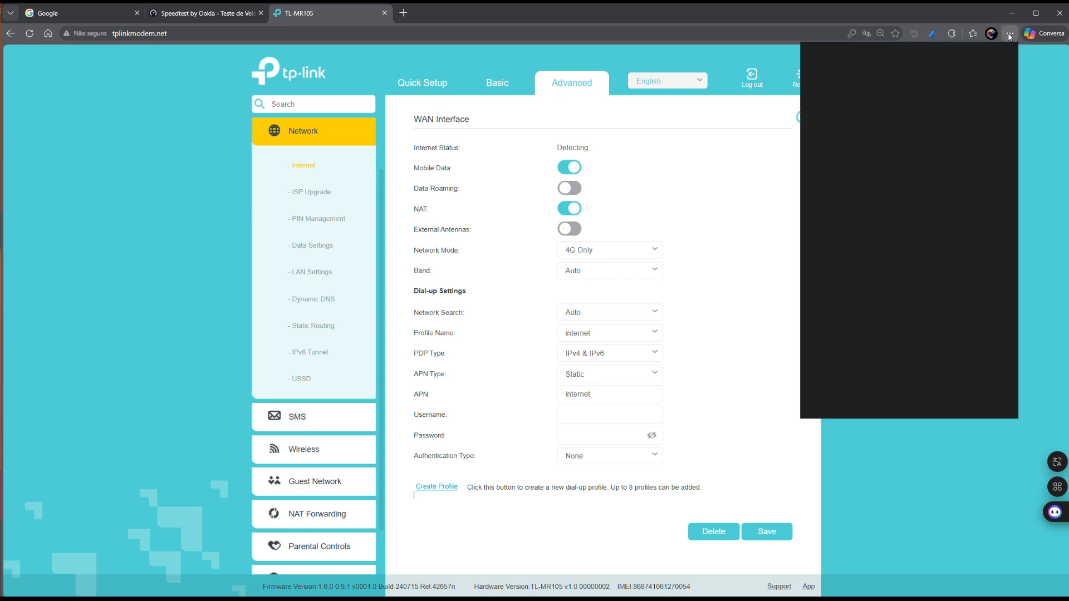
pyautogui.click(988, 110)
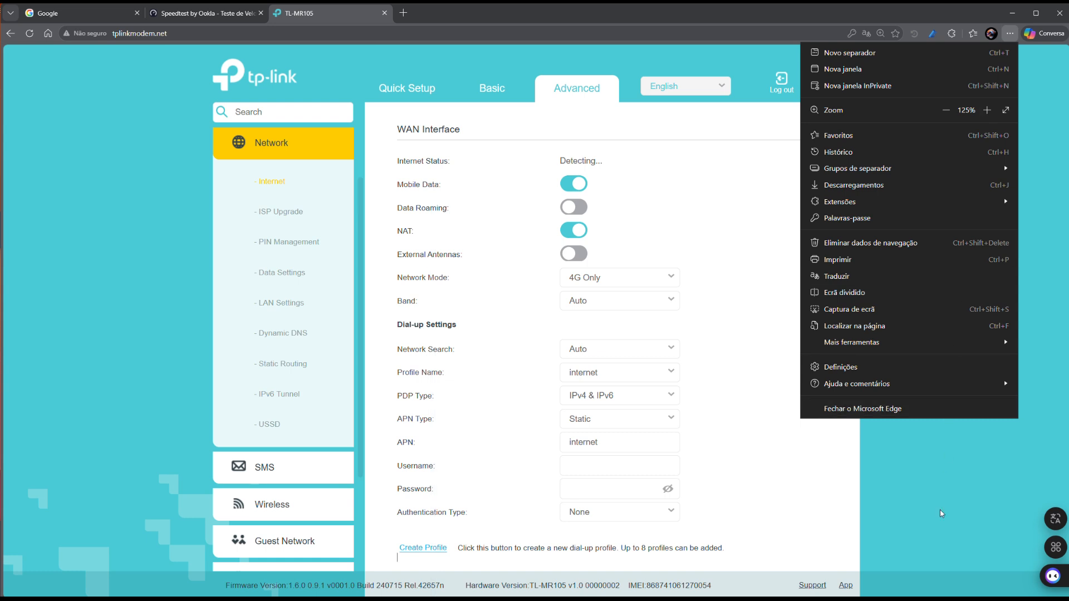
pyautogui.click(941, 514)
pyautogui.scroll(-1, 766, 373)
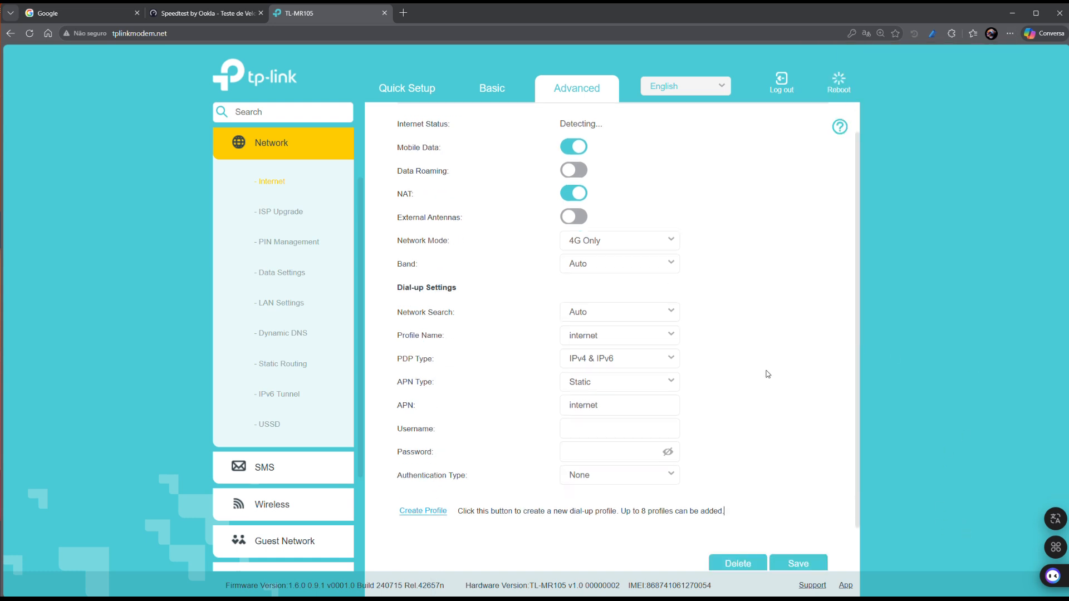
pyautogui.scroll(1, 777, 369)
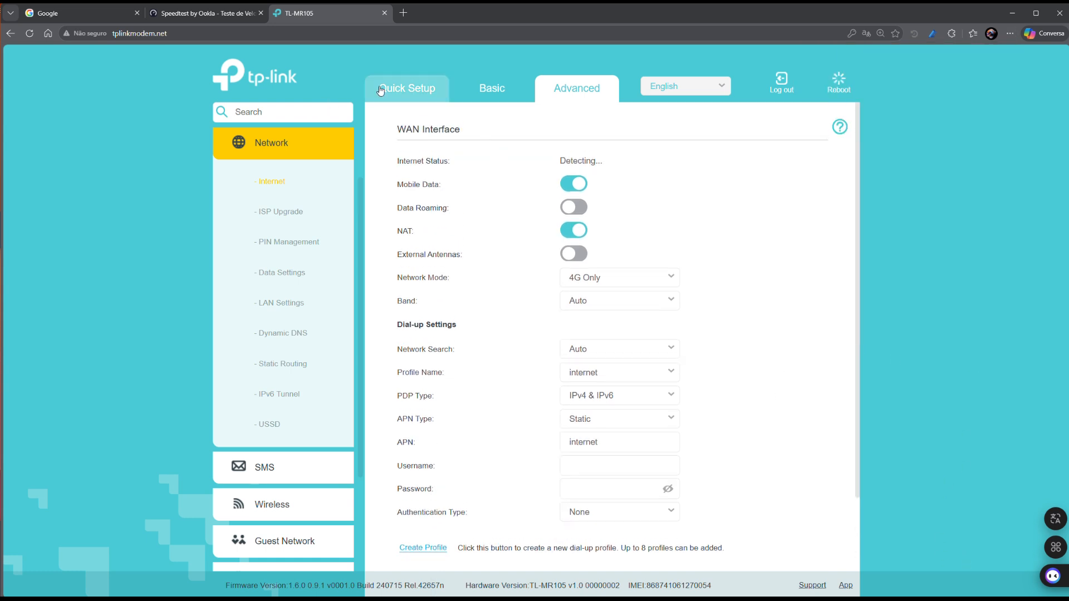
# Complete the Quick Setup wizard through the connection test and summary, keeping the existing time zone, SIM profile and wireless settings
pyautogui.click(400, 89)
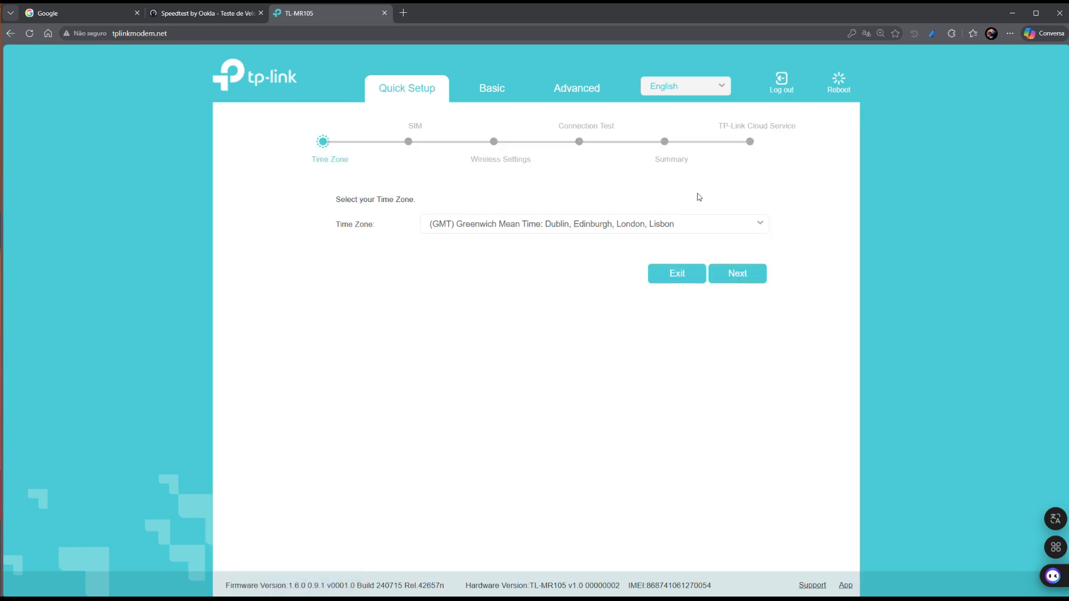
pyautogui.click(745, 282)
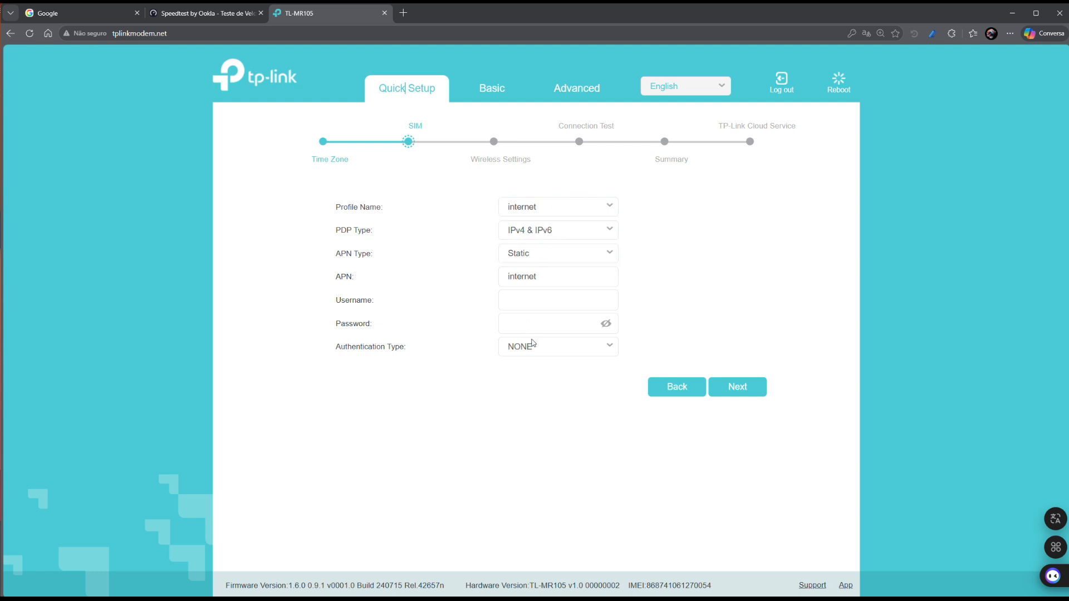
pyautogui.click(728, 387)
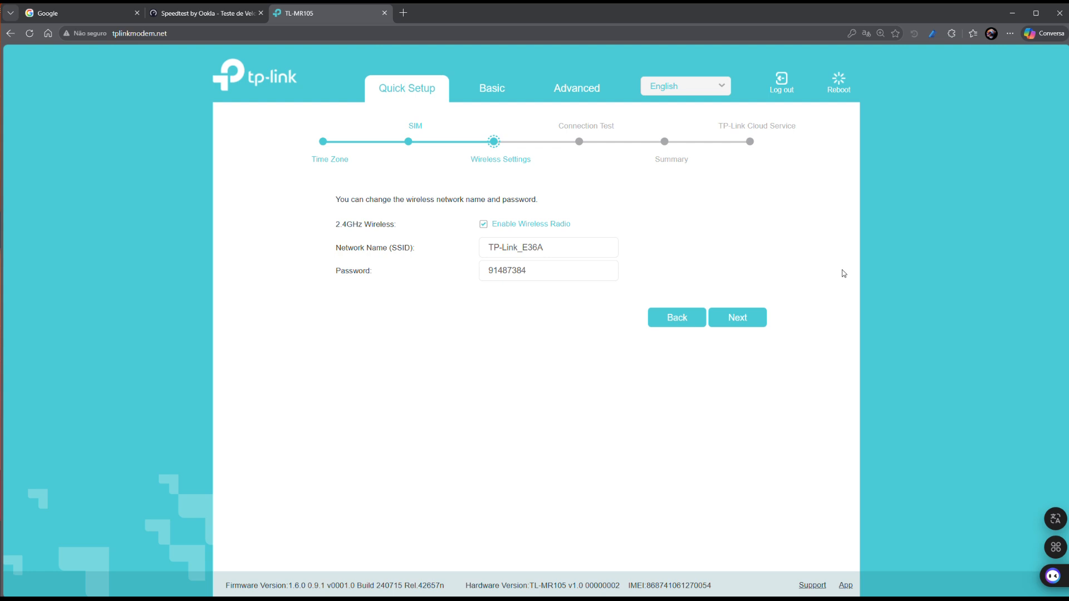
pyautogui.click(749, 318)
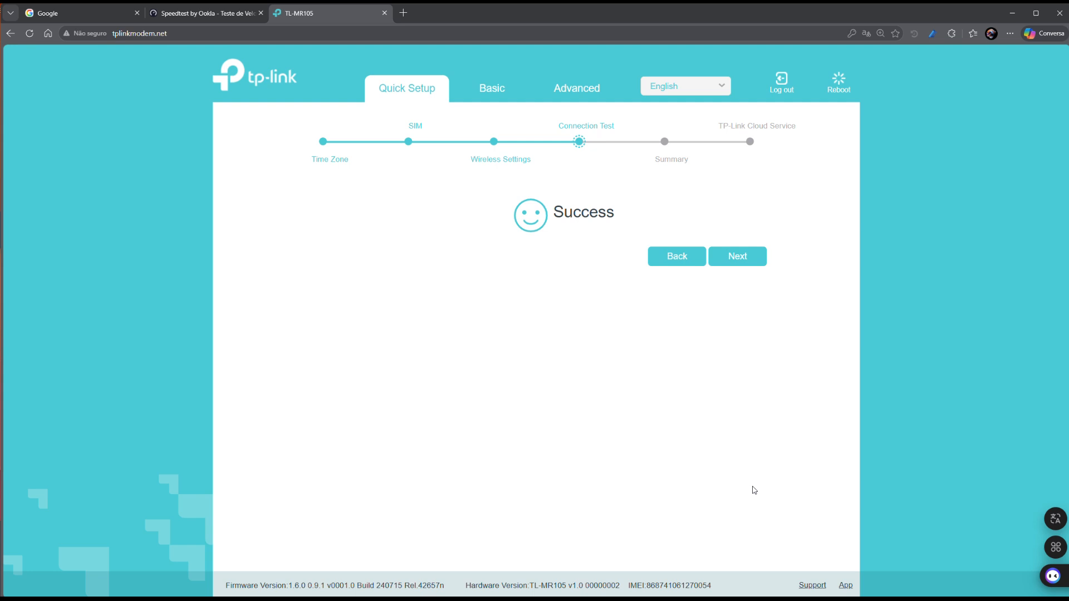
pyautogui.click(744, 262)
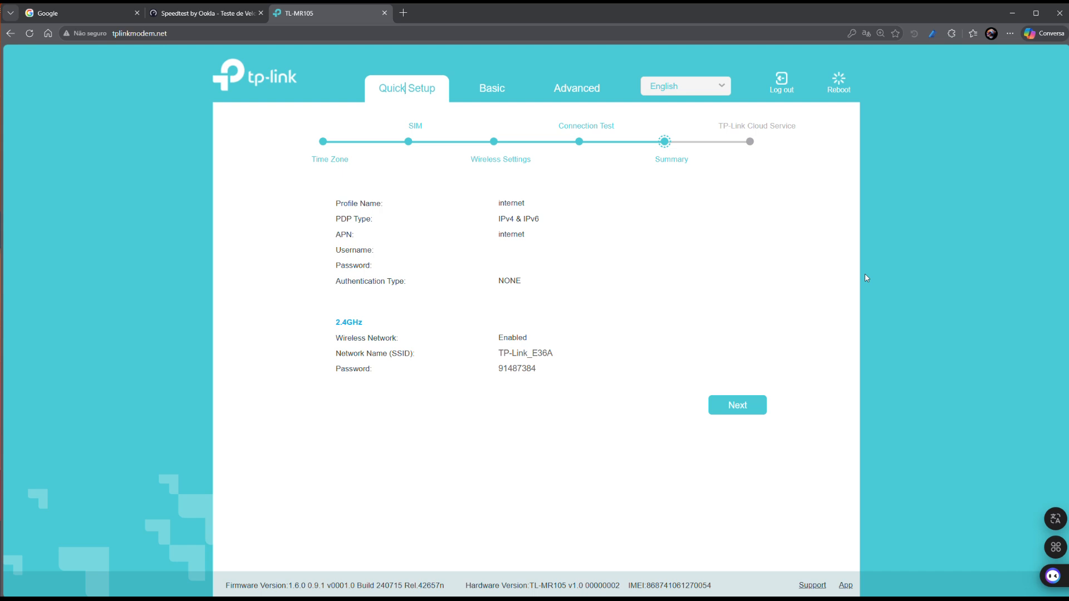
pyautogui.click(737, 406)
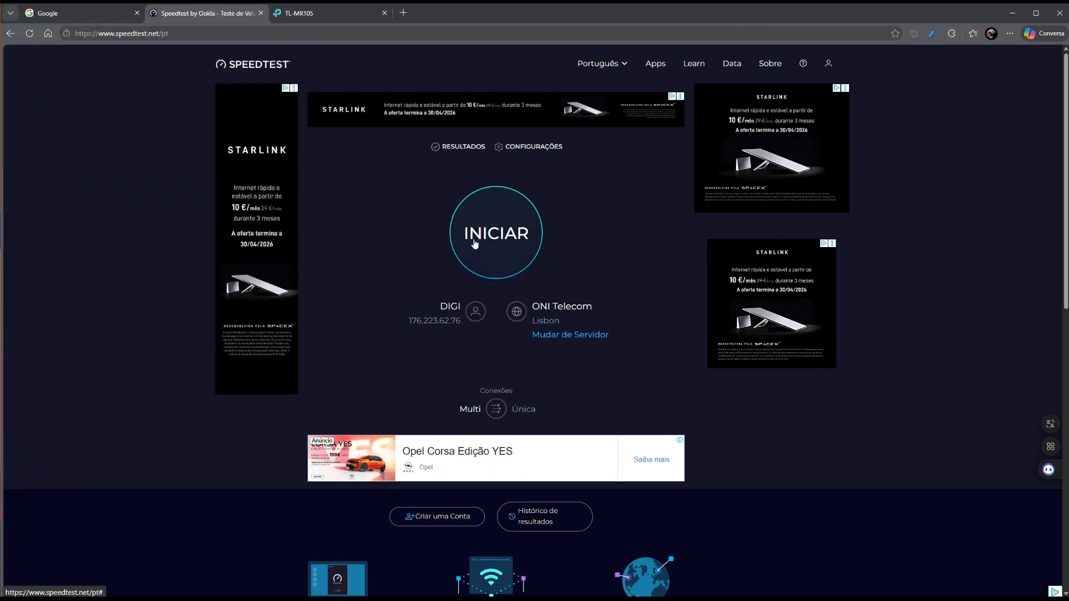
# Switch to the Speedtest site and run an internet speed test on the router's connection
pyautogui.click(496, 245)
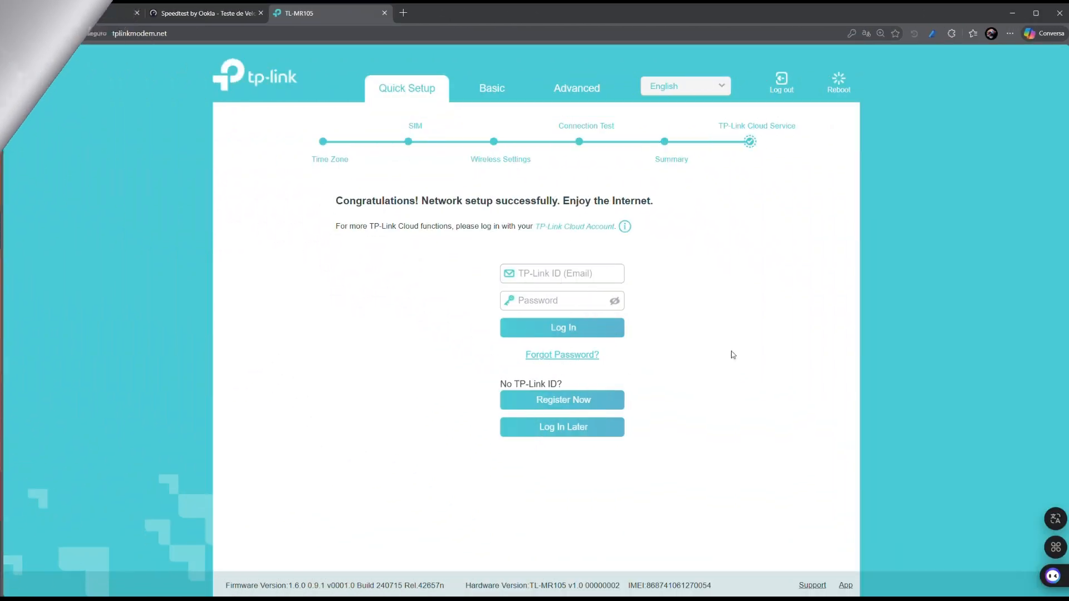
# Return to the router's admin page and reopen the advanced Internet (WAN interface) settings
pyautogui.click(584, 93)
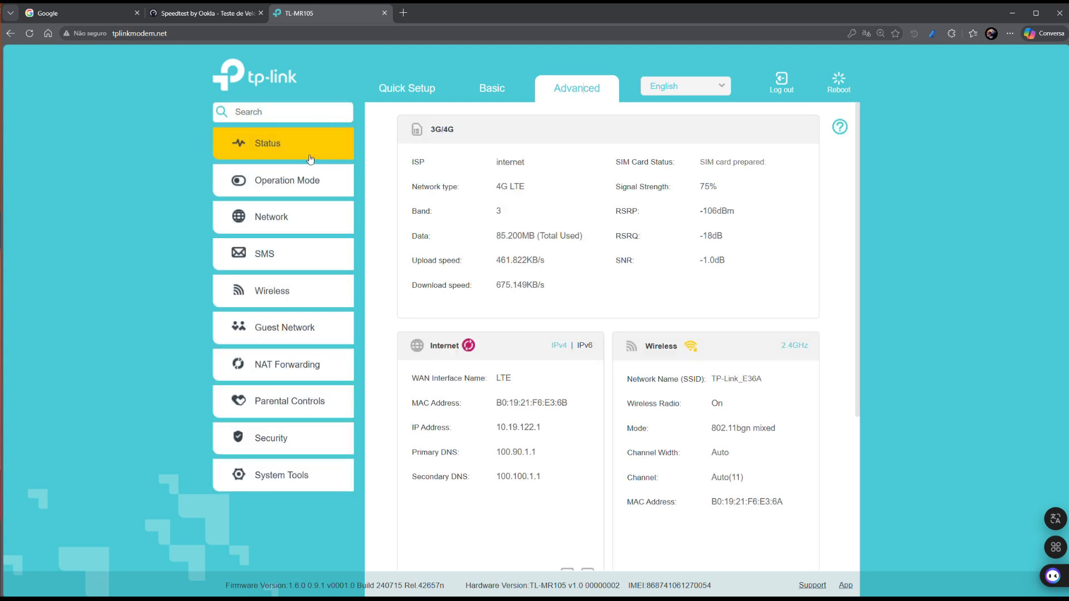
pyautogui.click(275, 224)
pyautogui.click(283, 190)
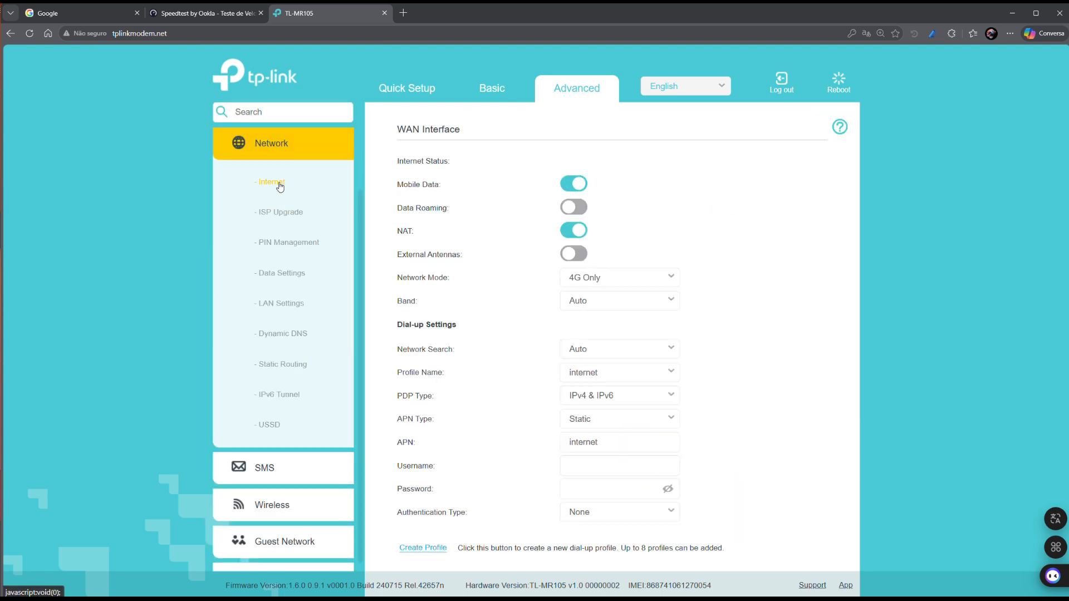